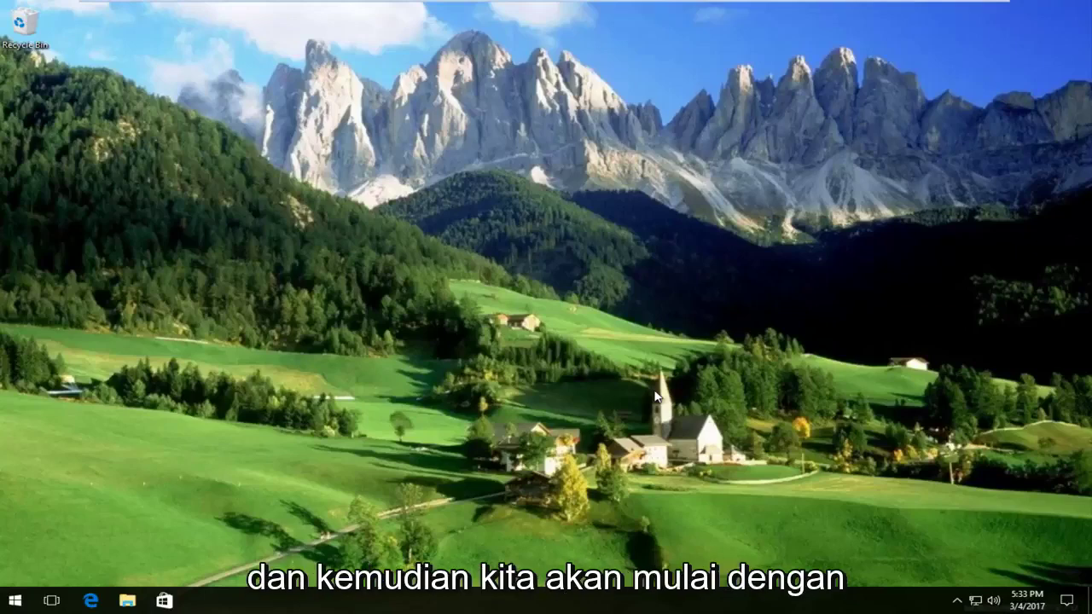
Step: Search the Start menu for 'internet options' and launch the Internet Properties dialog
left_click(17, 601)
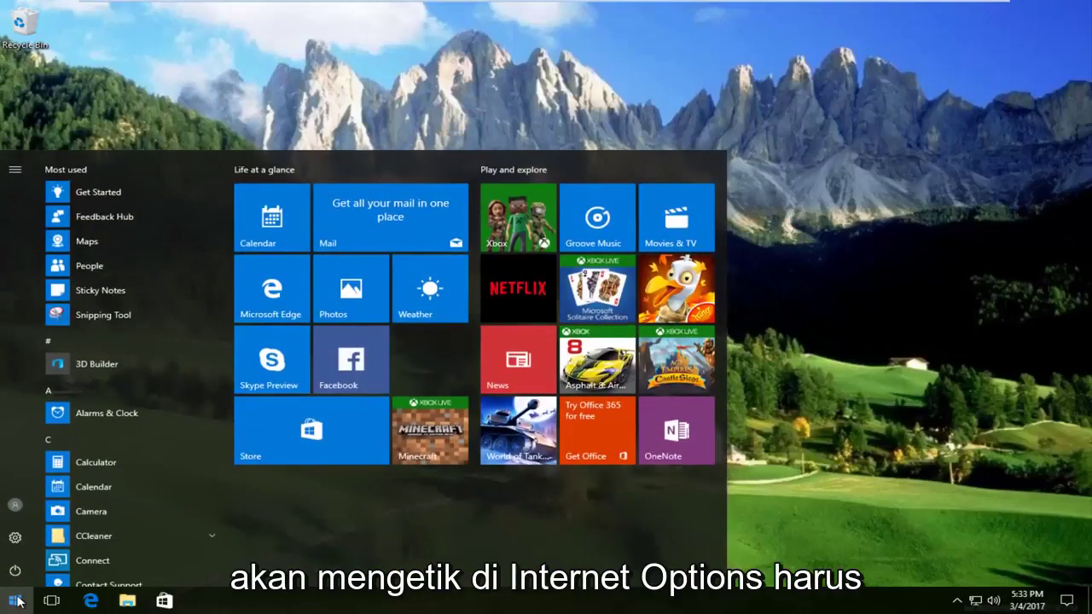
type("internet ")
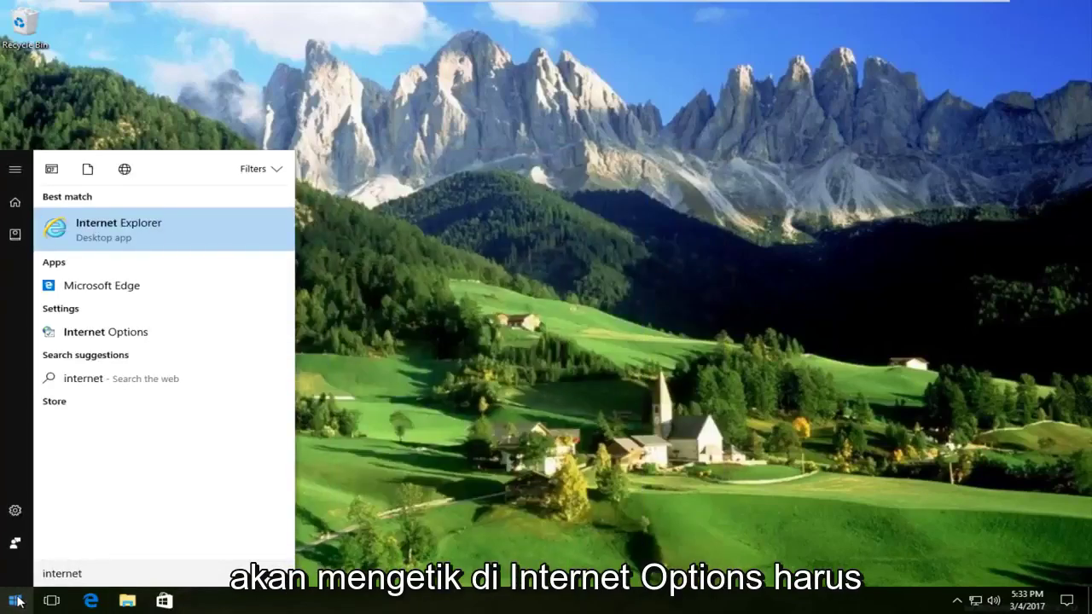
type("options")
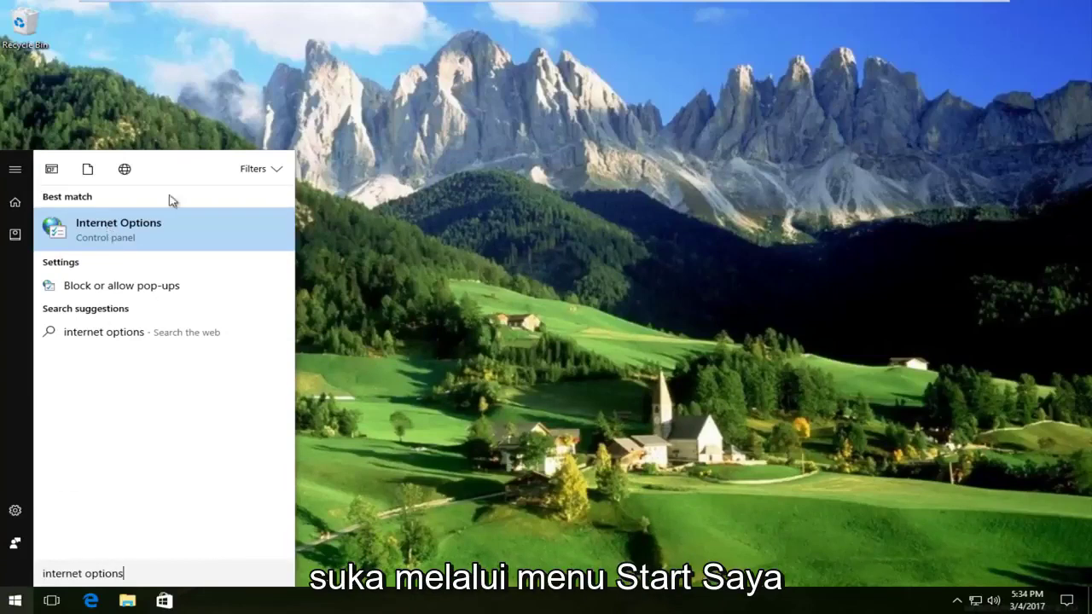
left_click(116, 226)
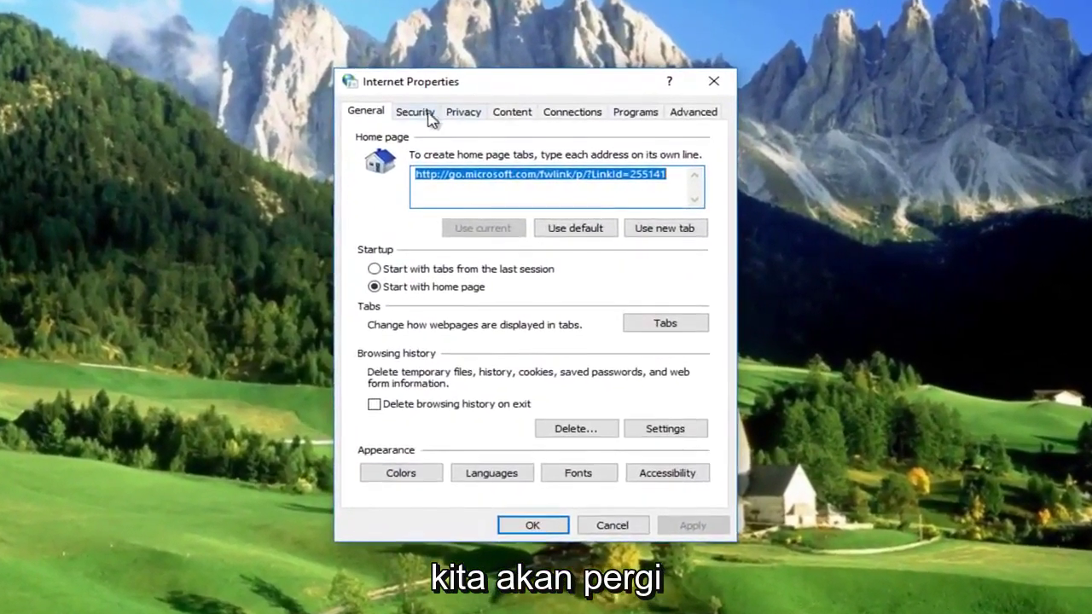
Step: Bring up the Internet zone's Custom level settings from the Security tab
left_click(415, 120)
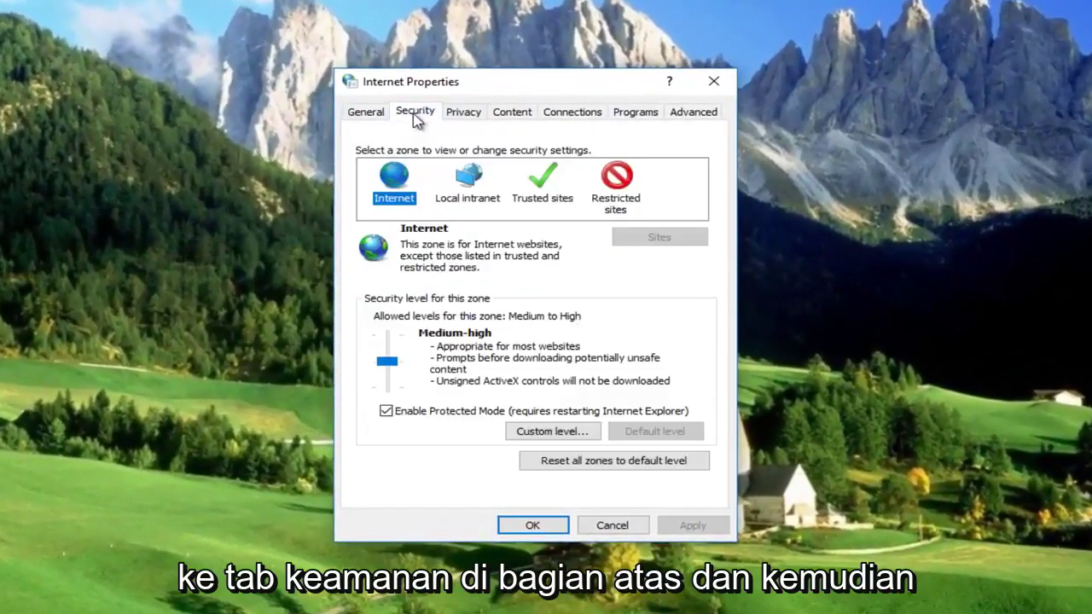
left_click(546, 432)
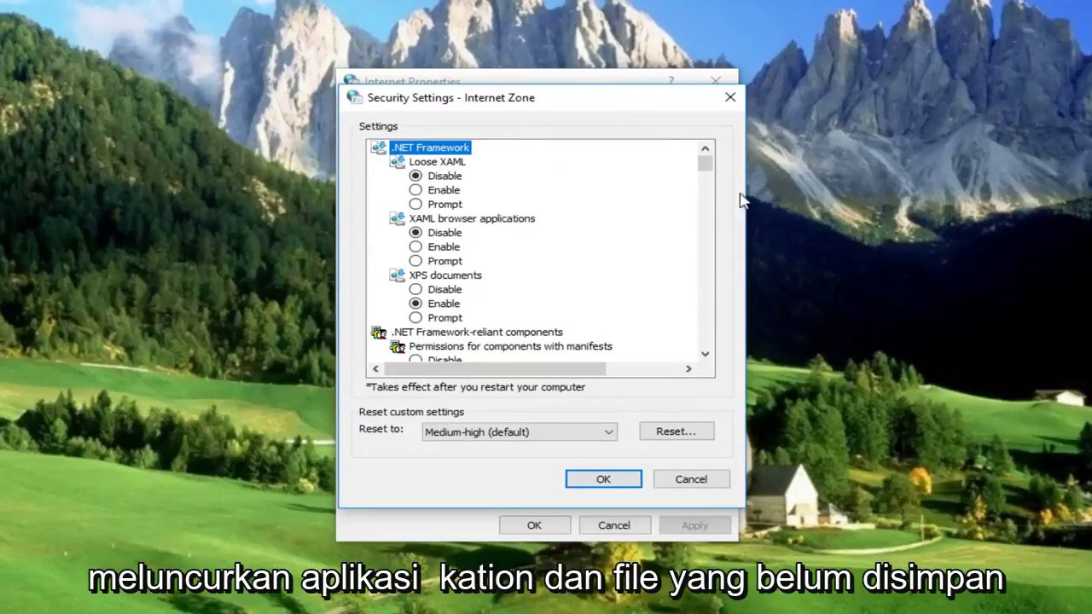
Step: Set the Internet zone's 'Launching applications and unsafe files' to Prompt (recommended) and confirm
left_click_drag(705, 169, 695, 291)
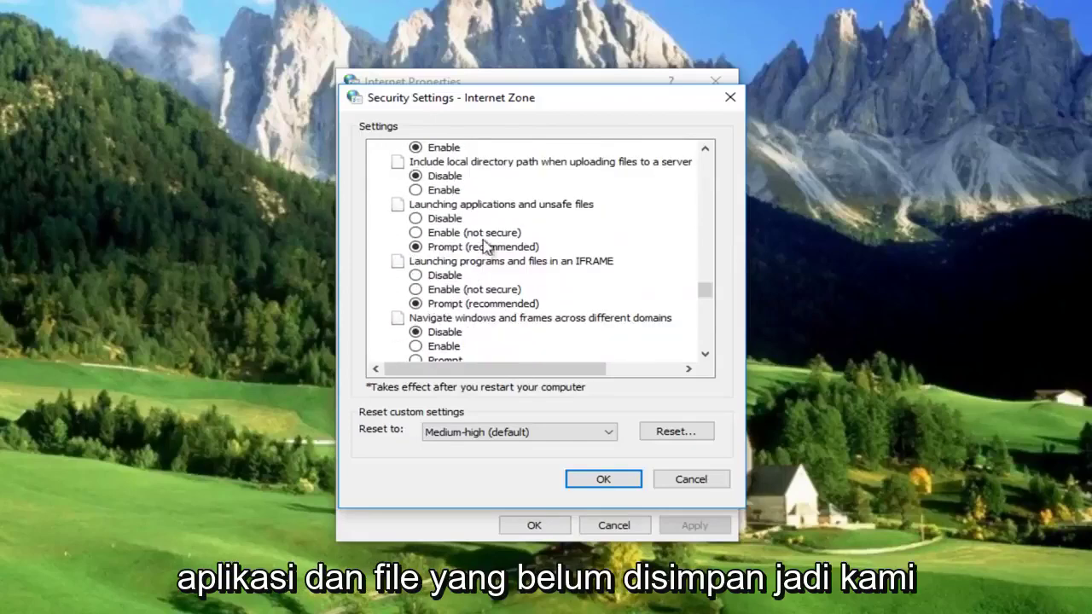
left_click(432, 247)
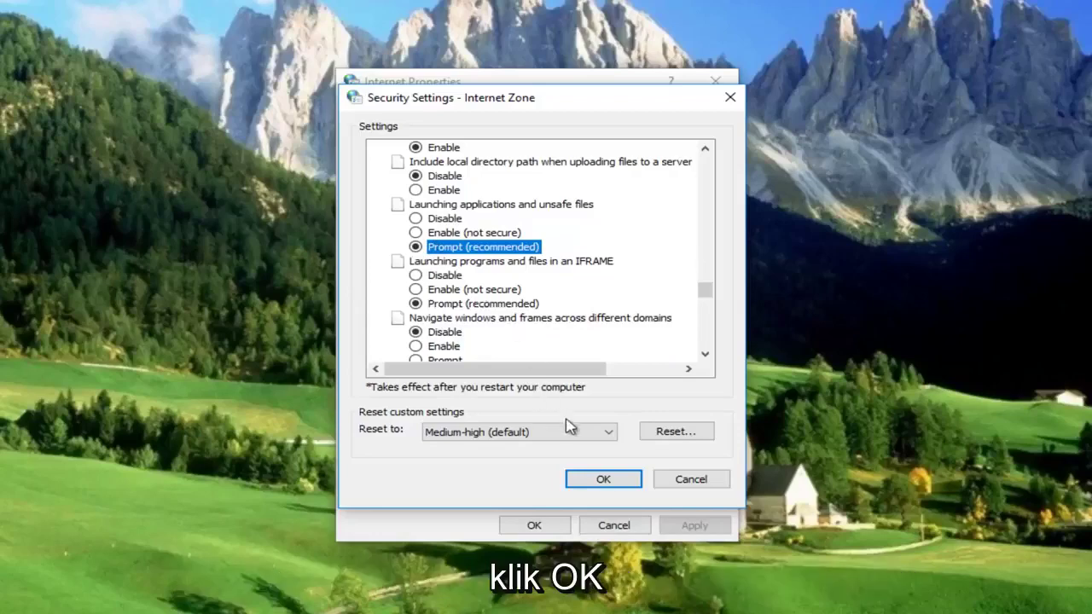
left_click(603, 480)
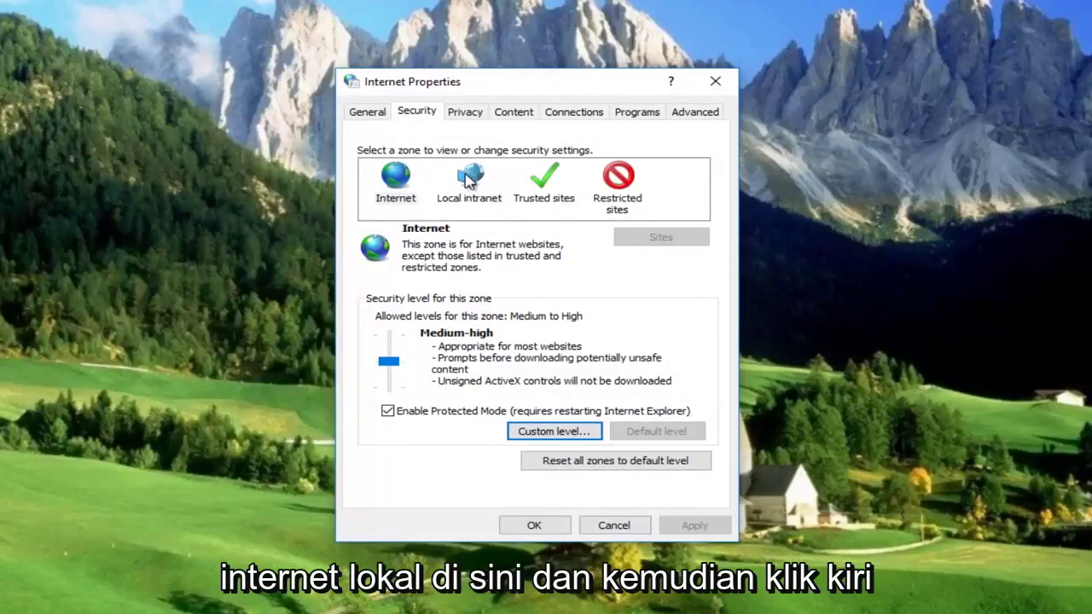
Step: Clear Local intranet's three inclusion options: local sites, proxy-bypassing sites and network paths
left_click(466, 177)
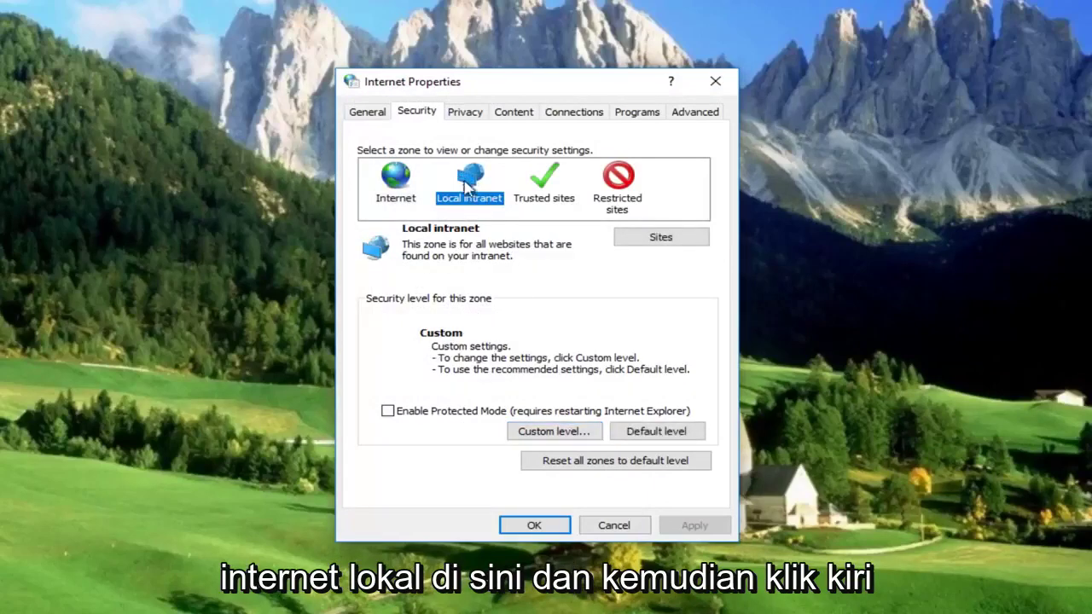
left_click(655, 242)
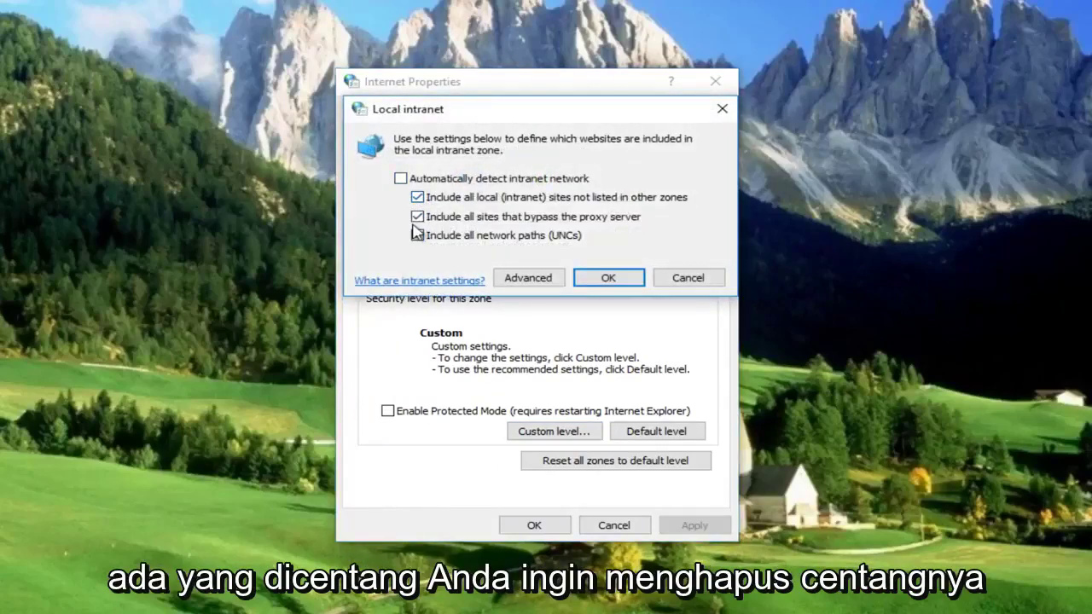
left_click(417, 198)
left_click(416, 217)
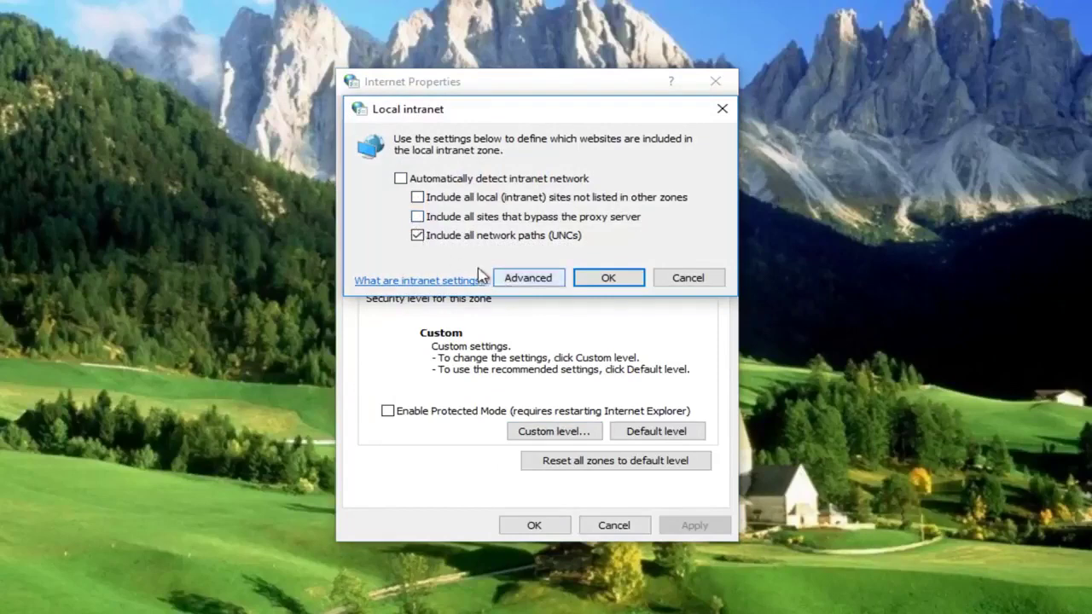
left_click(416, 236)
left_click(603, 276)
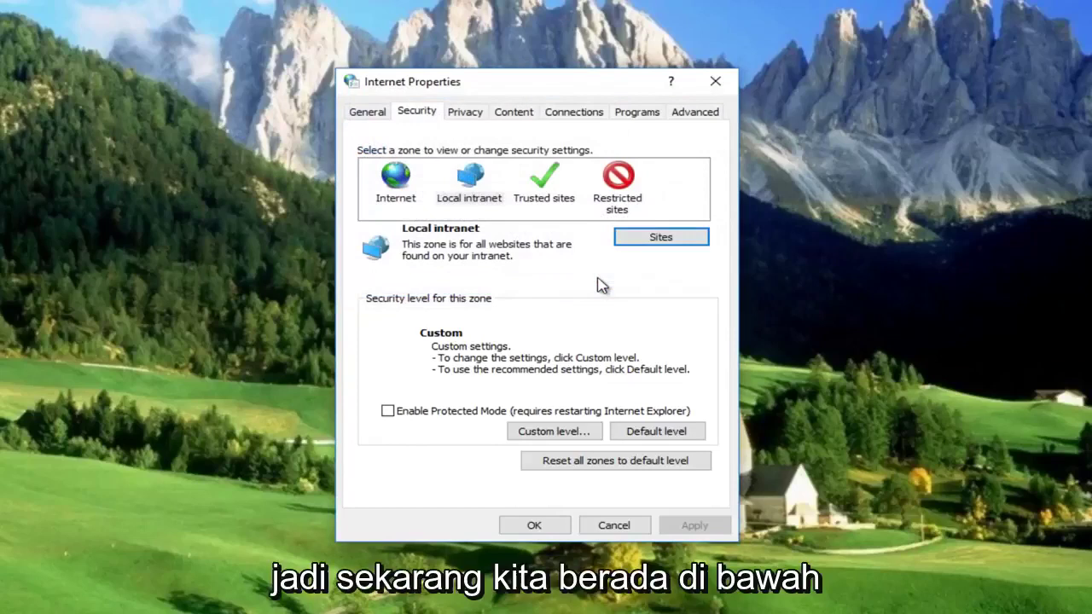
Step: Set Local intranet's 'Launching applications and unsafe files' to Prompt and confirm the zone change
left_click(474, 182)
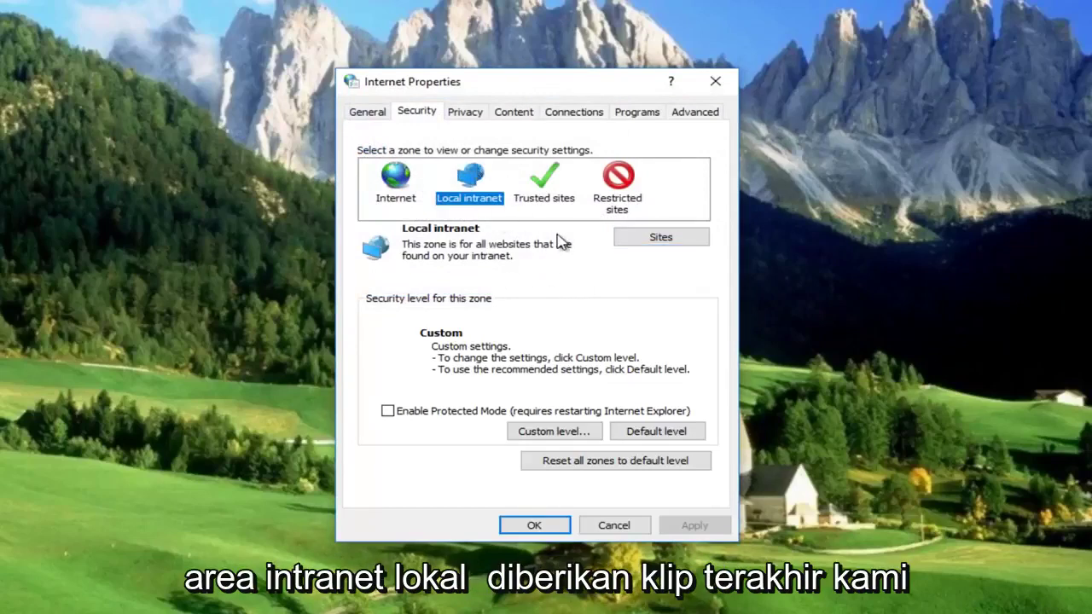
left_click(555, 433)
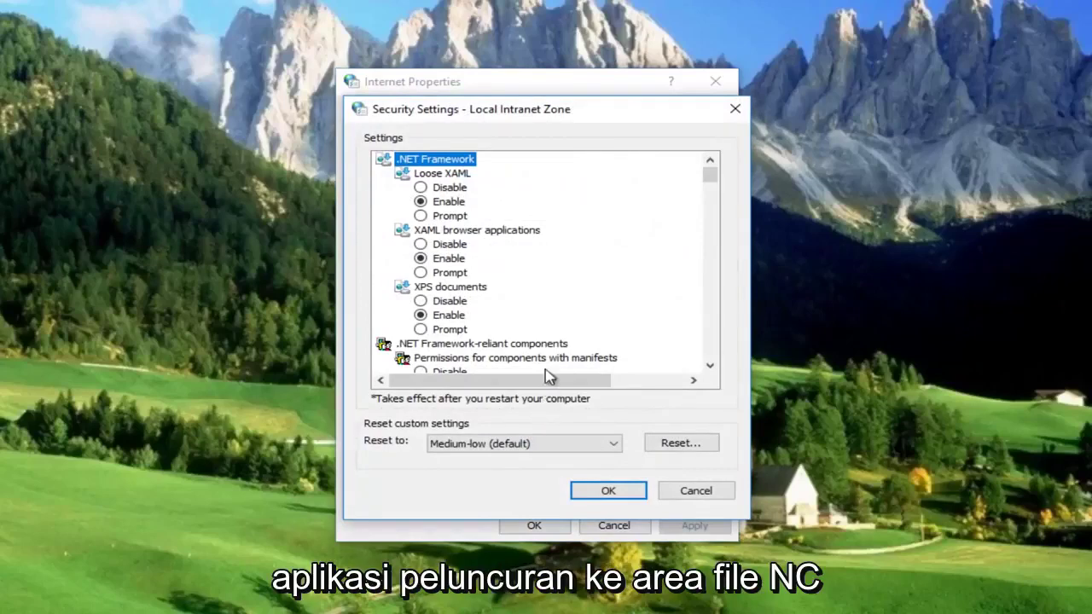
left_click_drag(717, 182, 717, 192)
left_click_drag(602, 121, 554, 98)
left_click_drag(748, 181, 739, 289)
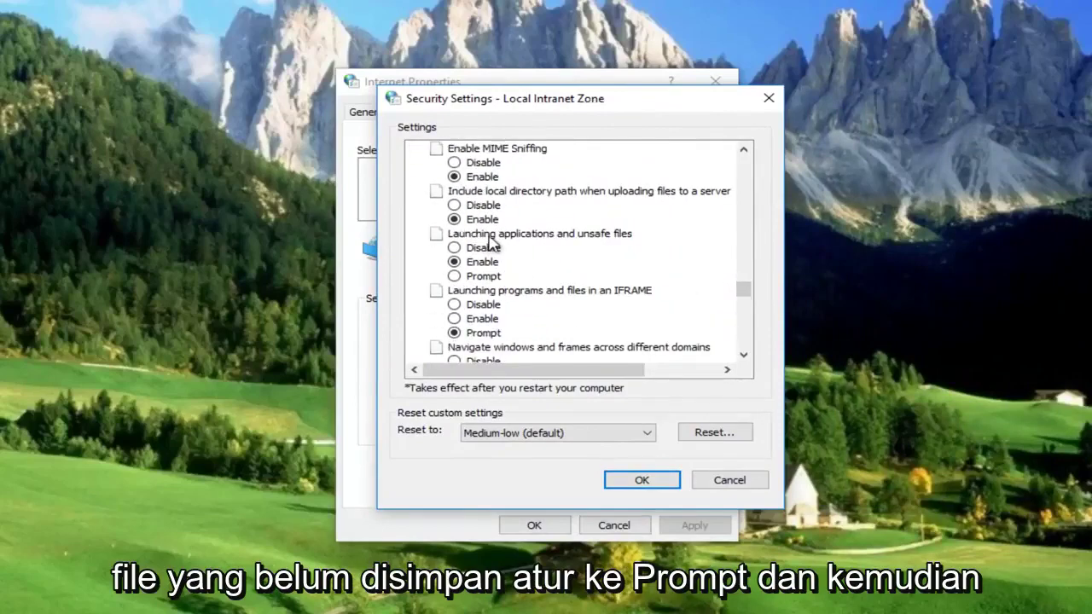
left_click(467, 276)
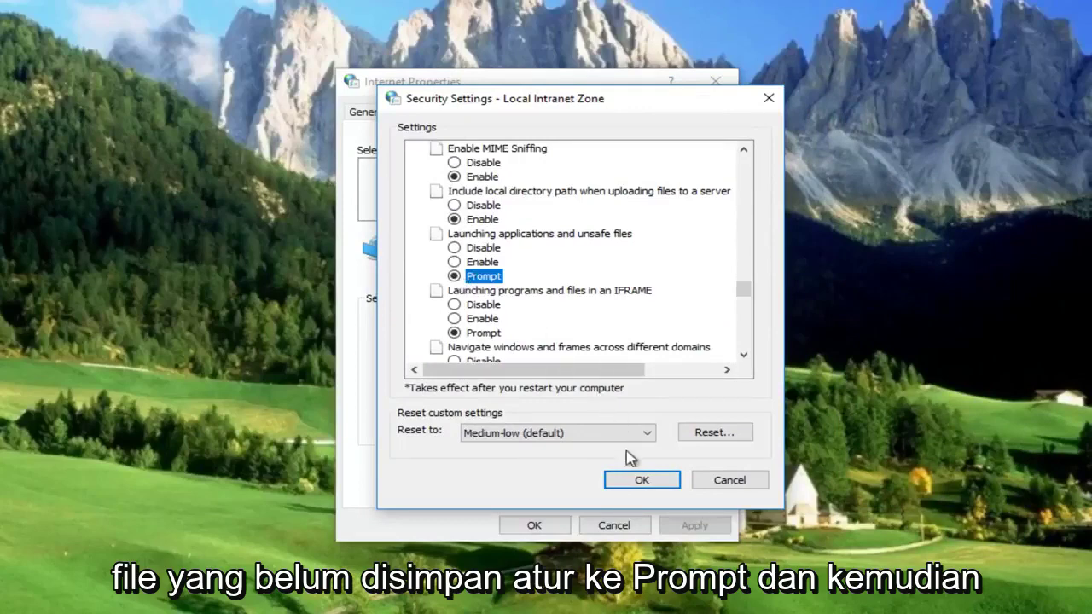
left_click(644, 483)
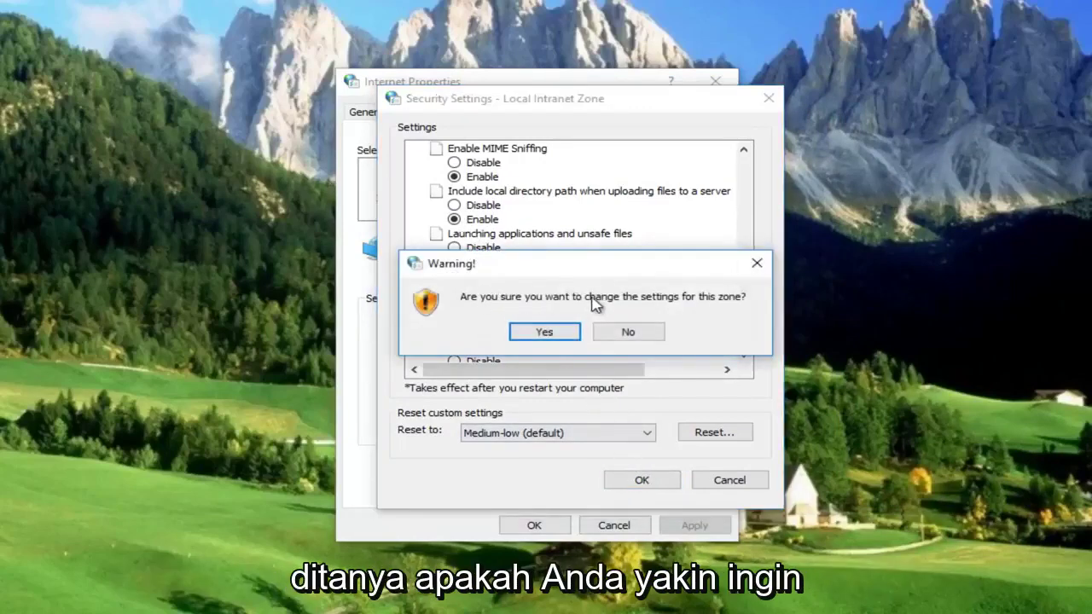
left_click(547, 334)
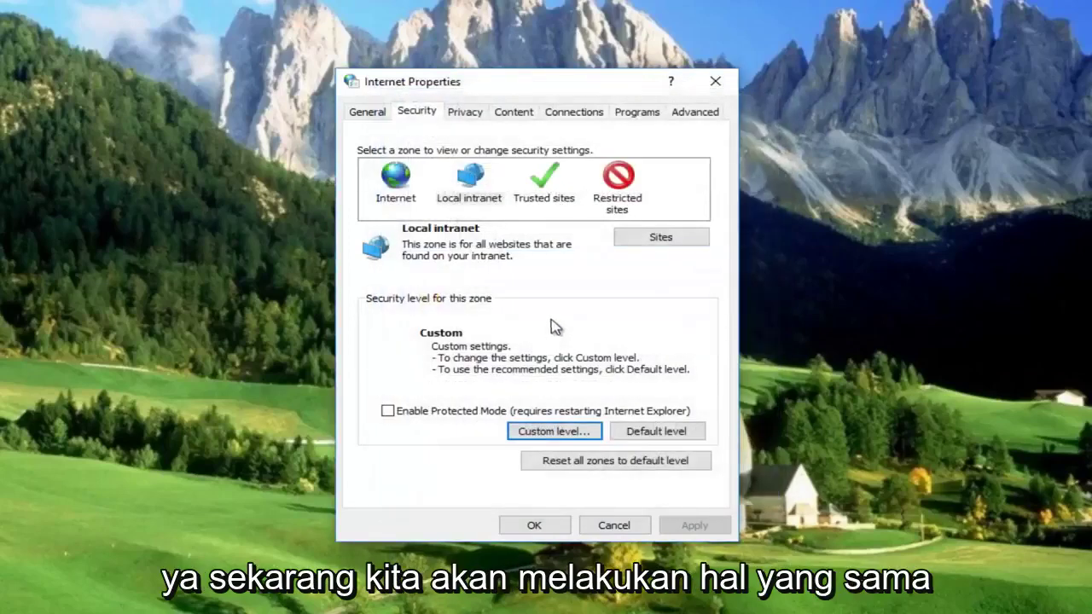
Step: Verify Trusted sites' 'Launching applications and unsafe files' is at Prompt, then close its settings
left_click(545, 190)
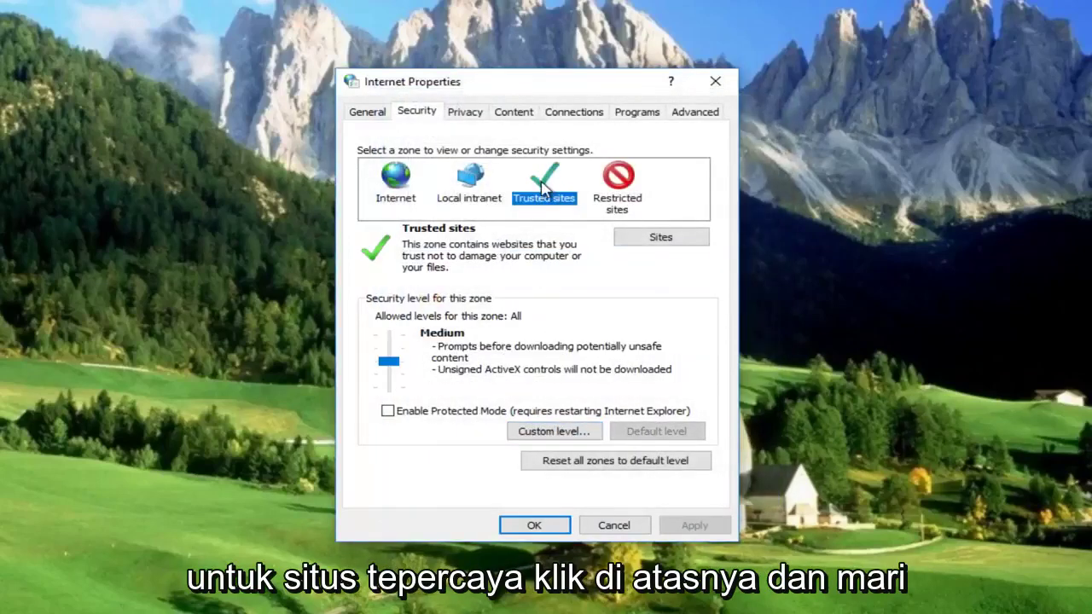
left_click(539, 434)
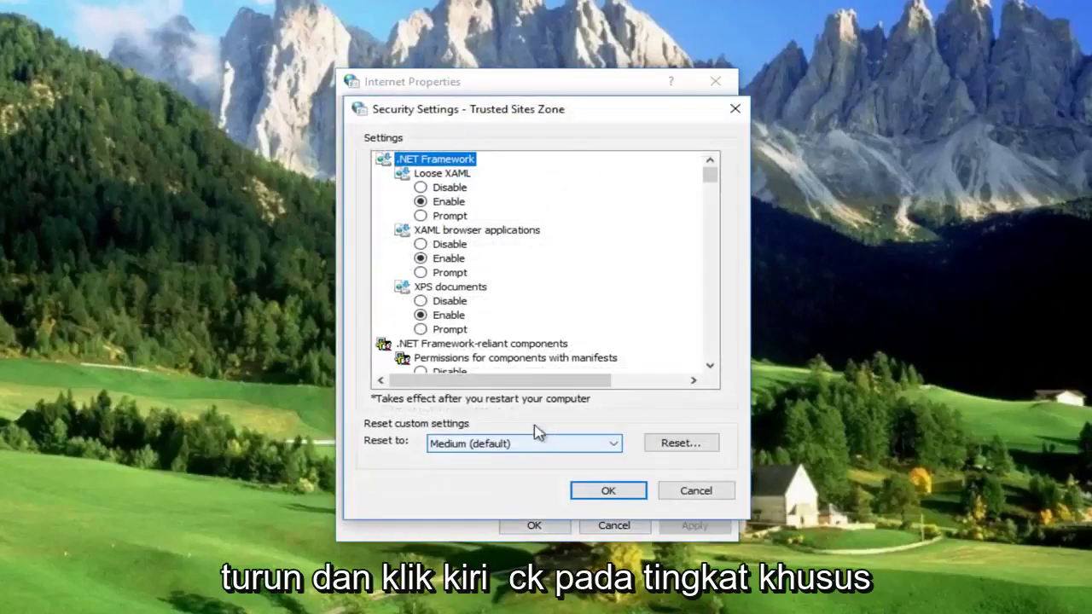
left_click_drag(712, 182, 690, 306)
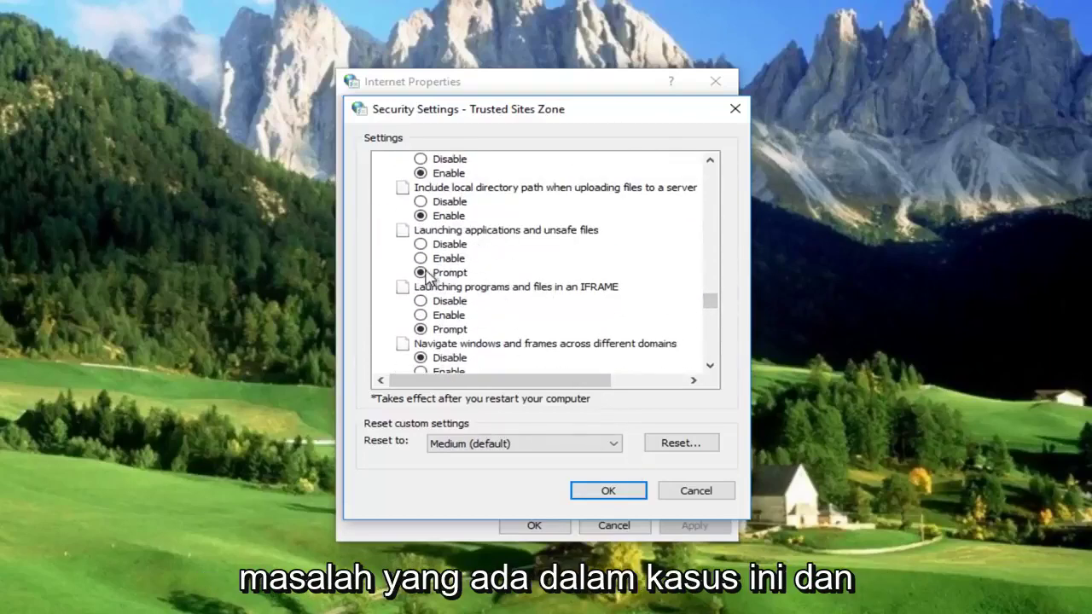
left_click(608, 492)
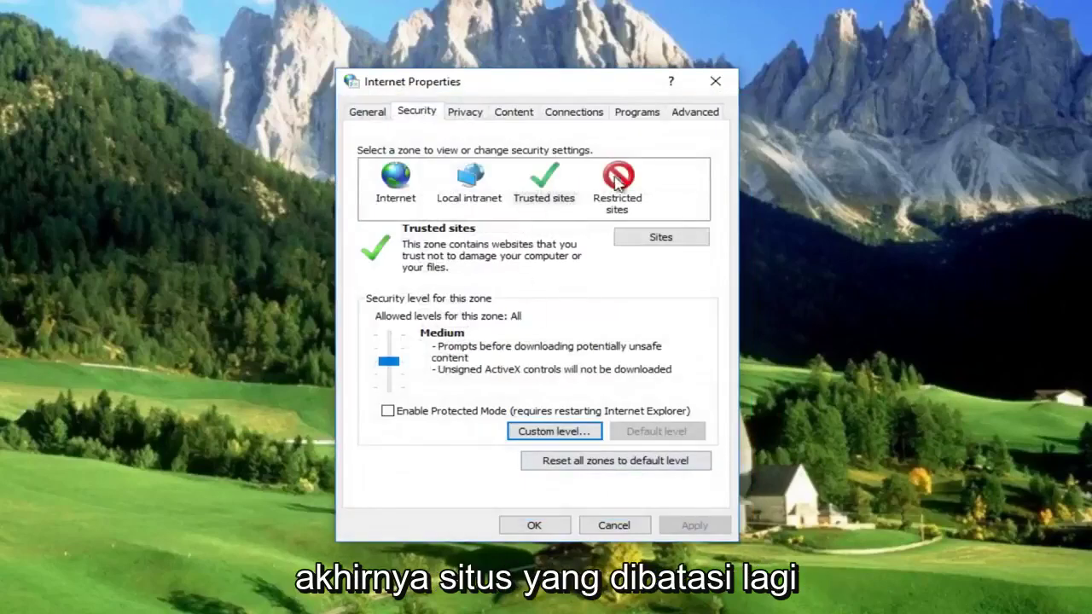
Step: Set Restricted sites' 'Launching applications and unsafe files' to Prompt, confirm, then apply and close
left_click(620, 198)
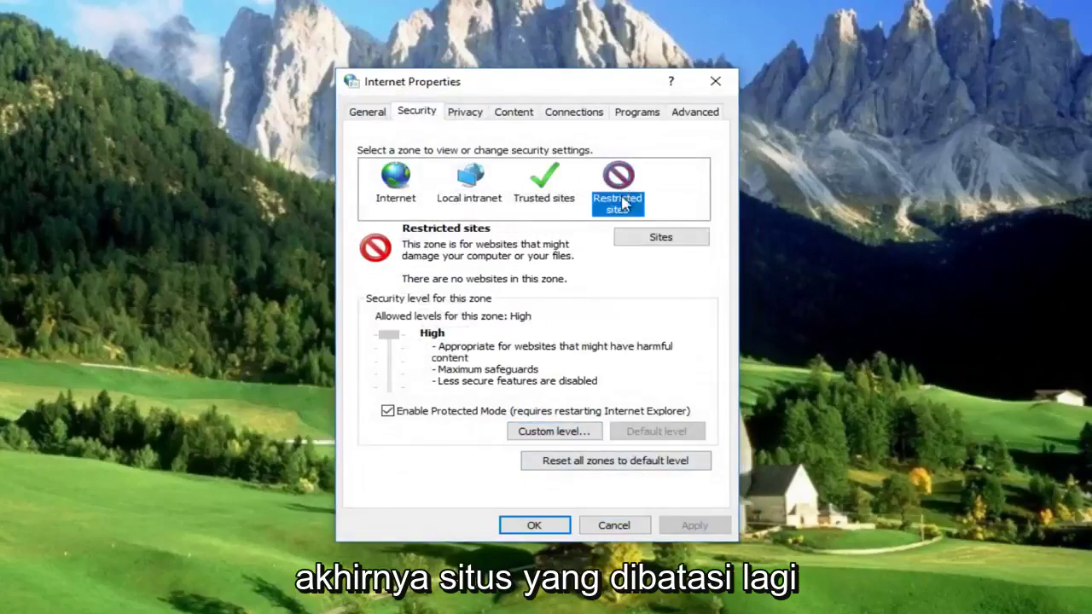
left_click(547, 435)
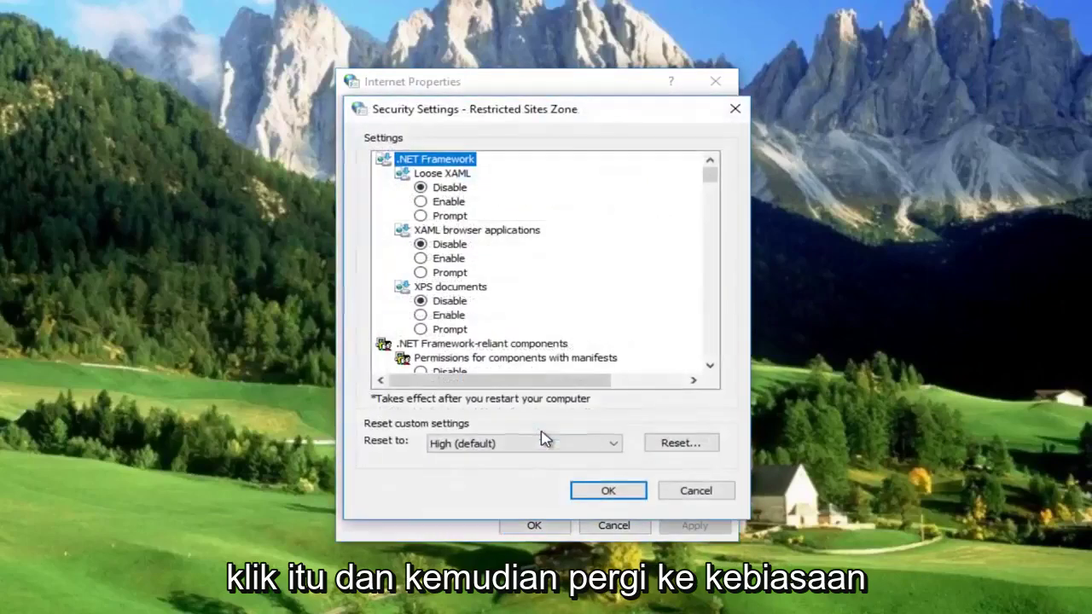
left_click_drag(715, 201, 708, 312)
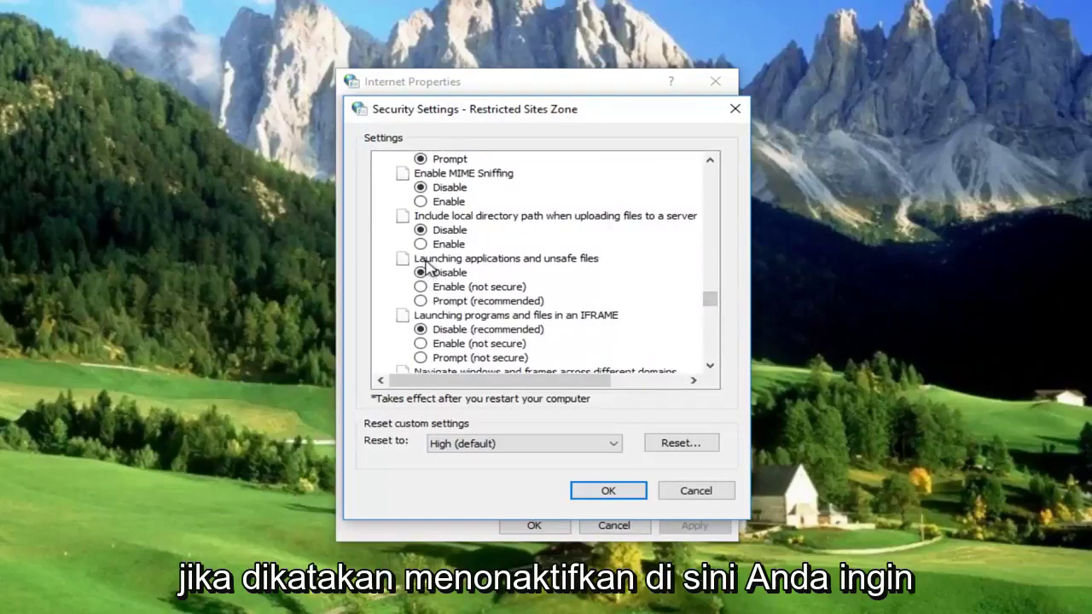
left_click(422, 303)
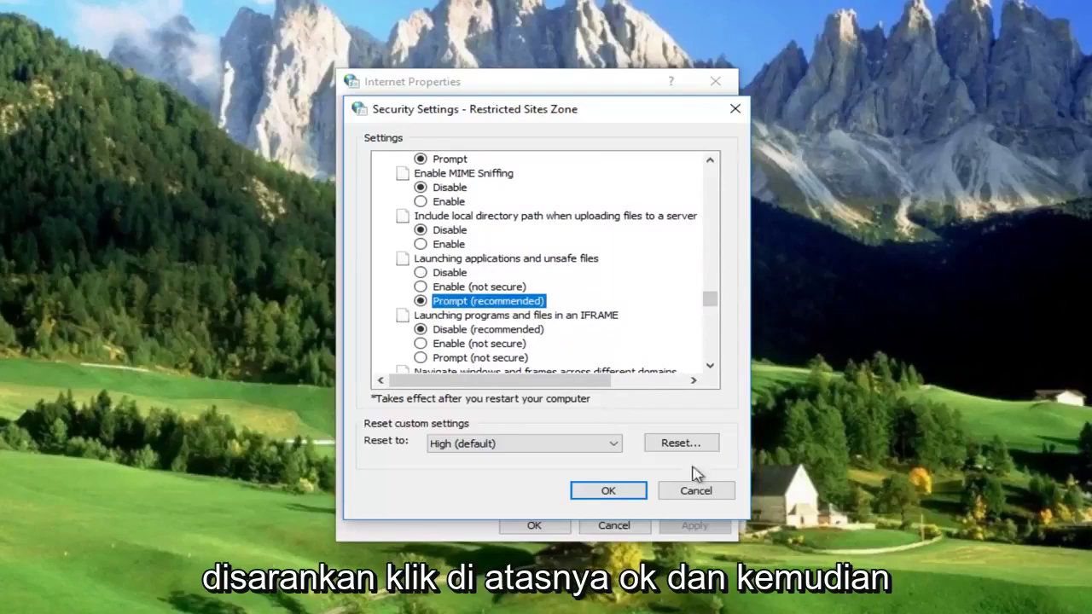
left_click(608, 498)
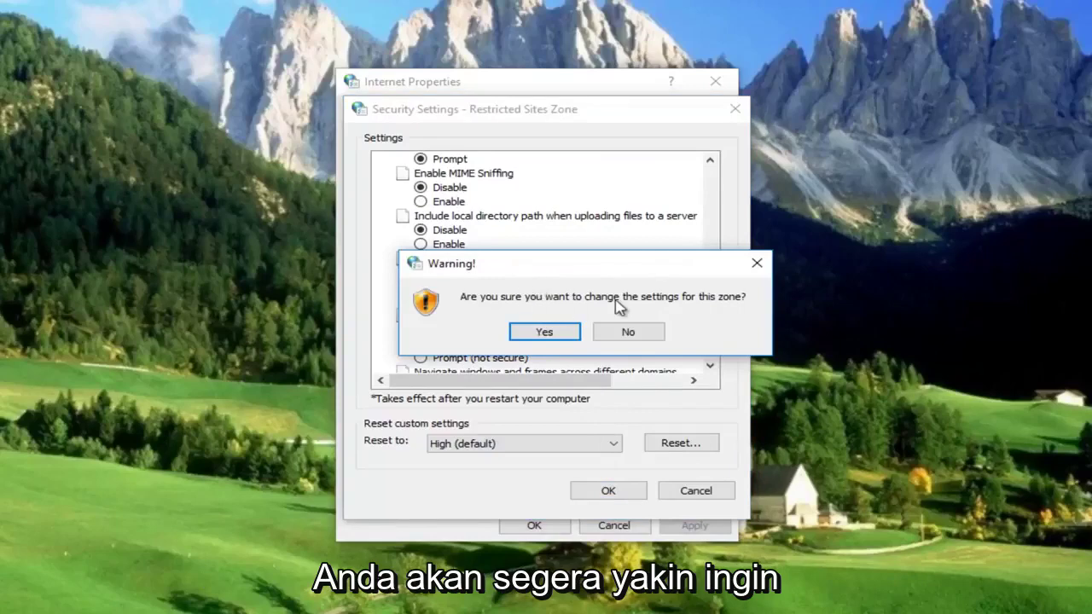
left_click(551, 336)
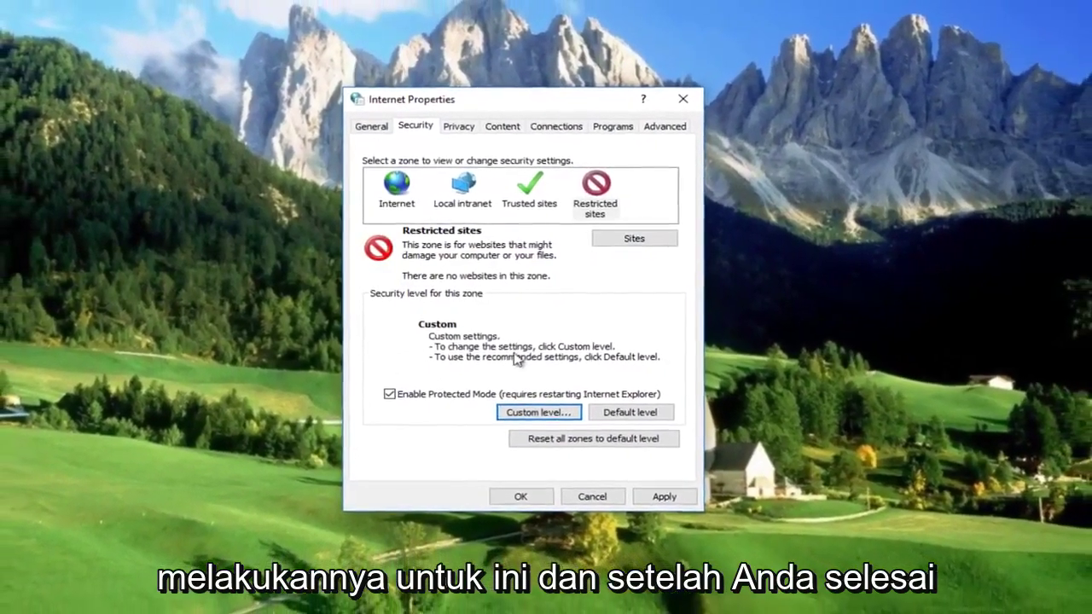
left_click(664, 496)
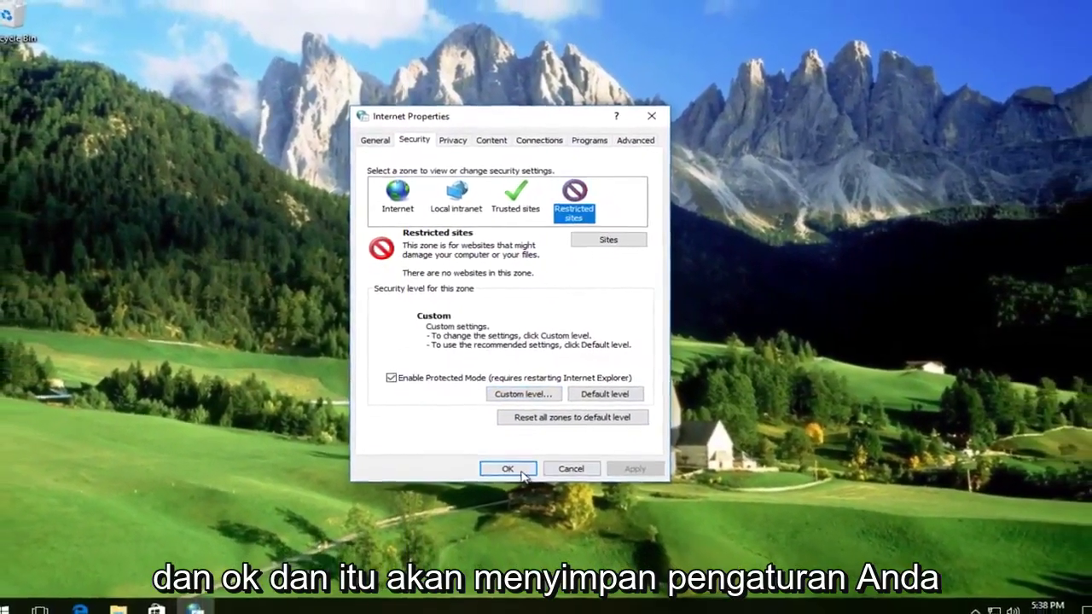
left_click(521, 472)
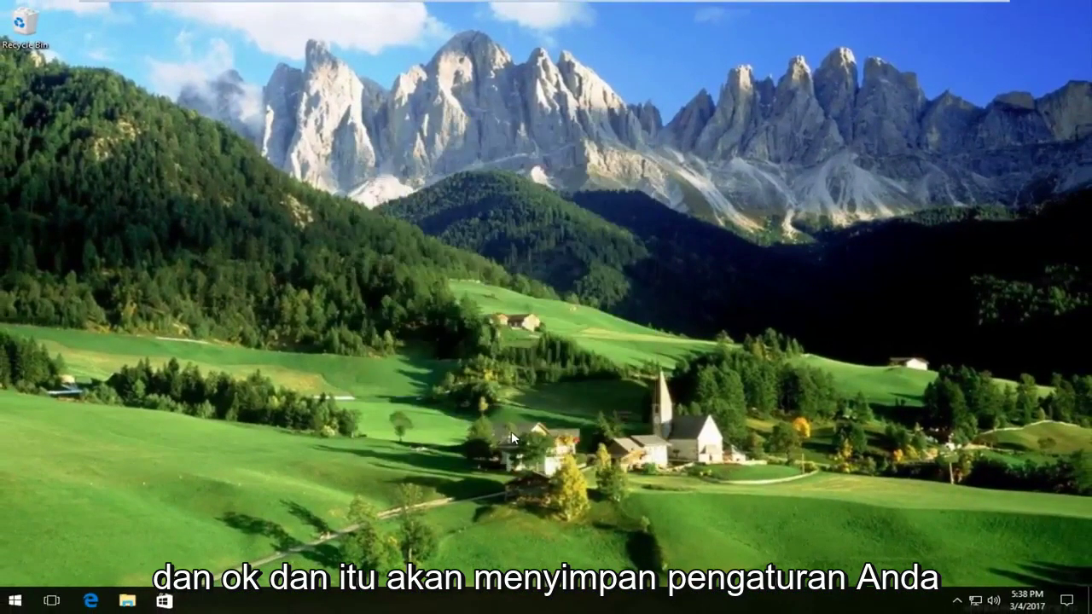